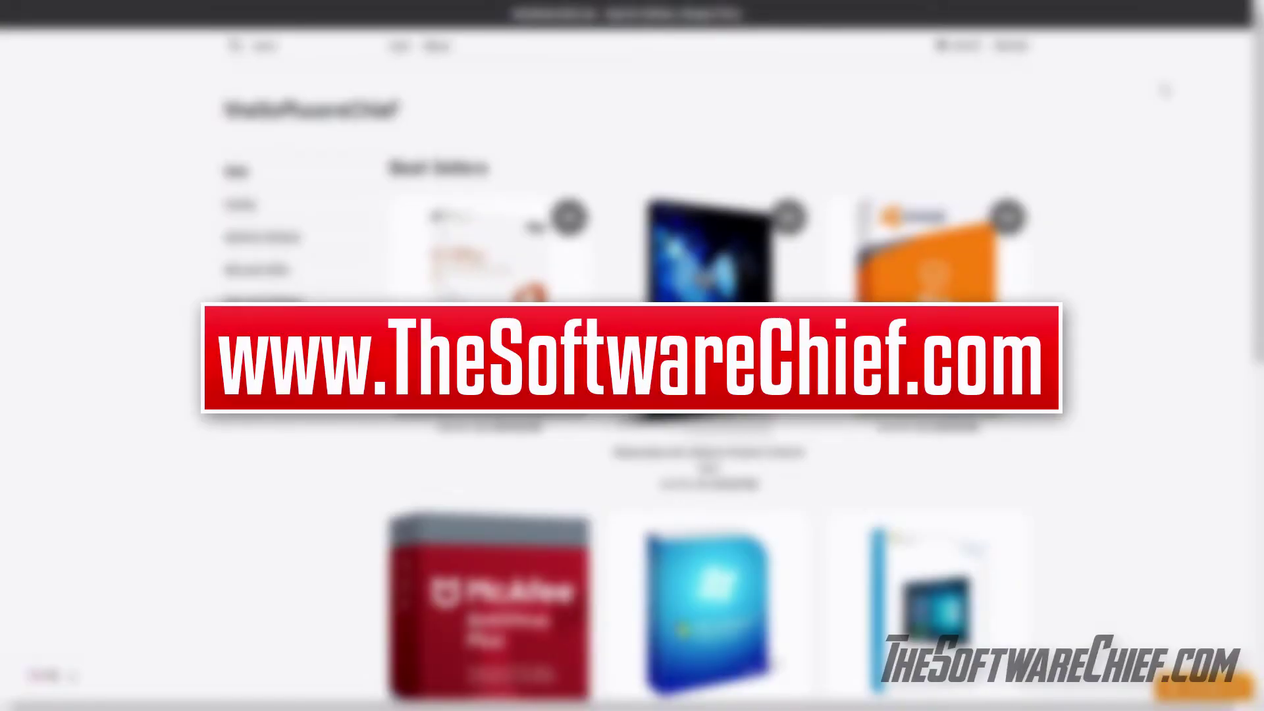
{"action": "scroll", "coordinate": [1161, 99], "scroll_direction": "down", "scroll_amount": 3}
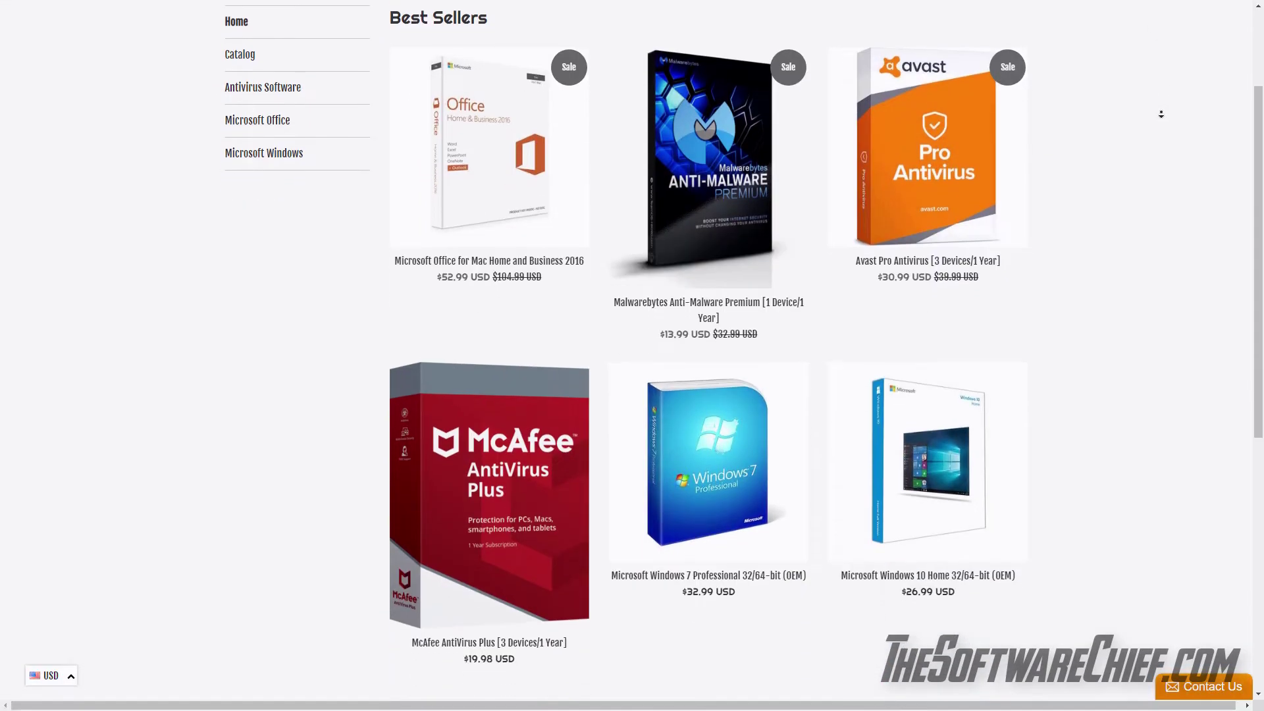
{"action": "scroll", "coordinate": [1160, 114], "scroll_direction": "down", "scroll_amount": 1}
{"action": "scroll", "coordinate": [1160, 113], "scroll_direction": "down", "scroll_amount": 1}
{"action": "scroll", "coordinate": [1160, 114], "scroll_direction": "down", "scroll_amount": 1}
{"action": "scroll", "coordinate": [1160, 114], "scroll_direction": "down", "scroll_amount": 1}
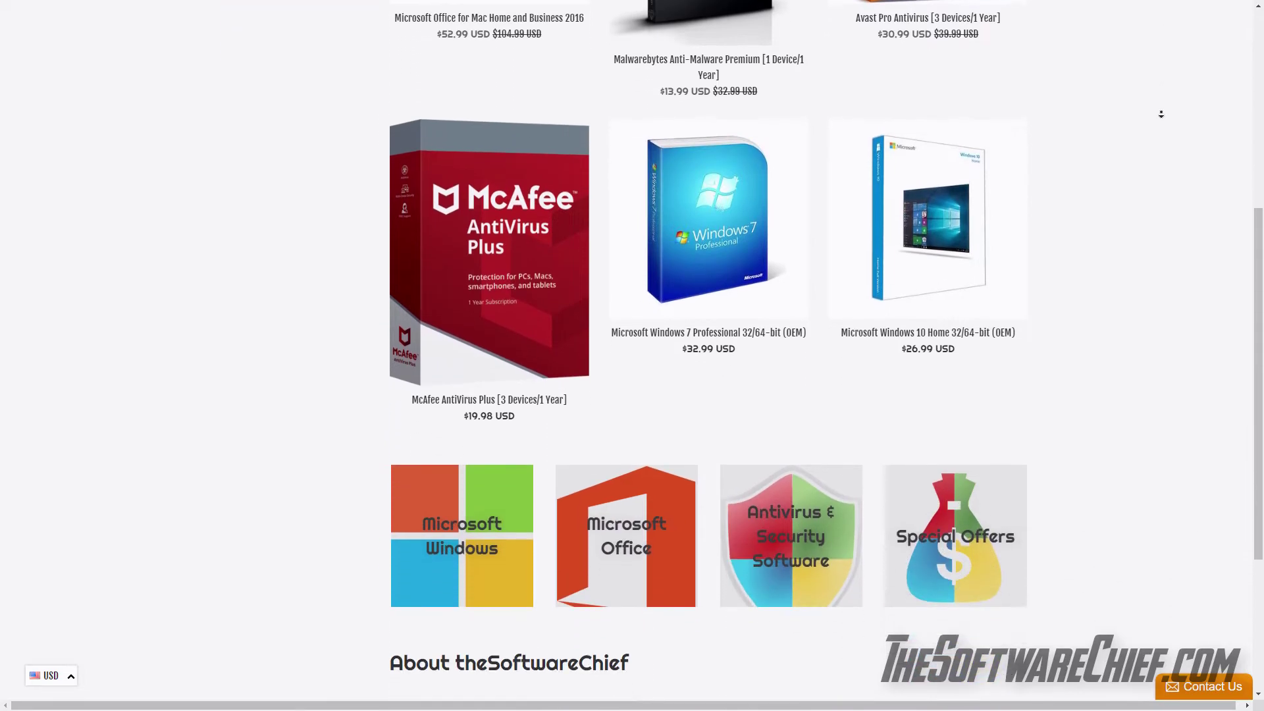
{"action": "scroll", "coordinate": [1161, 114], "scroll_direction": "down", "scroll_amount": 1}
{"action": "scroll", "coordinate": [1160, 113], "scroll_direction": "down", "scroll_amount": 1}
{"action": "scroll", "coordinate": [1160, 114], "scroll_direction": "down", "scroll_amount": 1}
{"action": "scroll", "coordinate": [1160, 114], "scroll_direction": "down", "scroll_amount": 1}
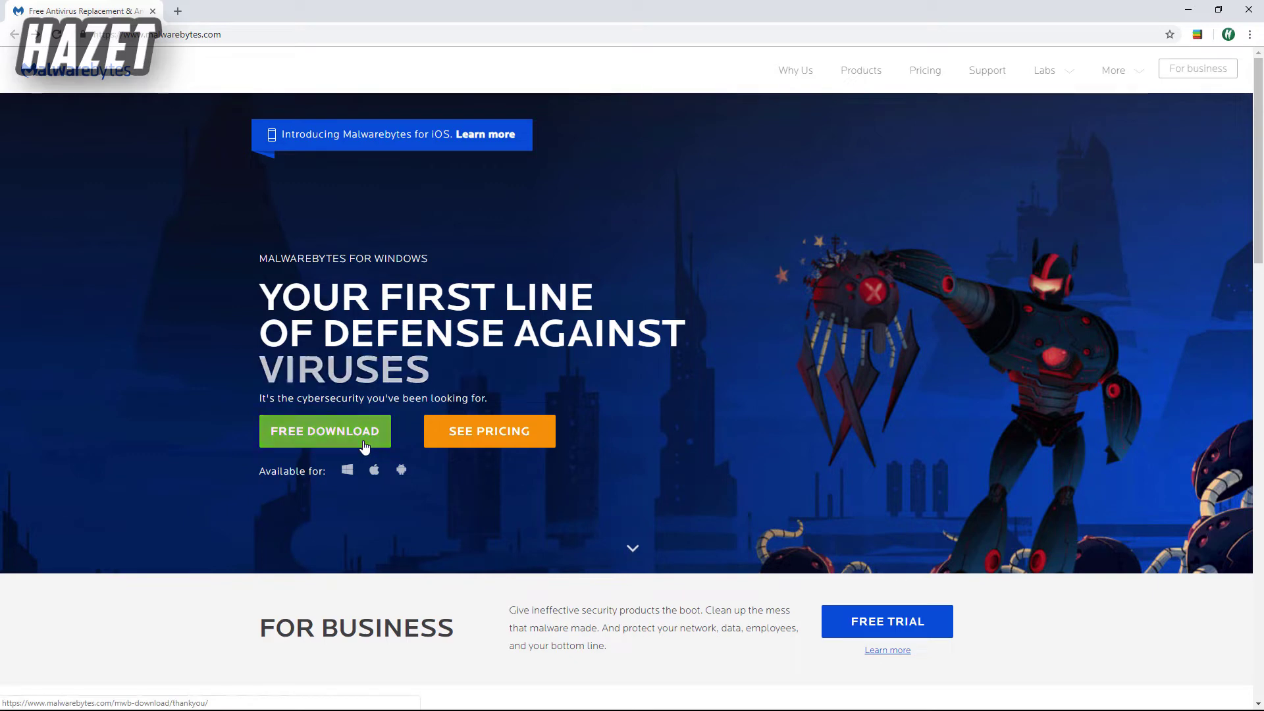
Start the free Malwarebytes for Windows download and view its progress in the browser downloads list.
{"action": "left_click", "coordinate": [364, 447]}
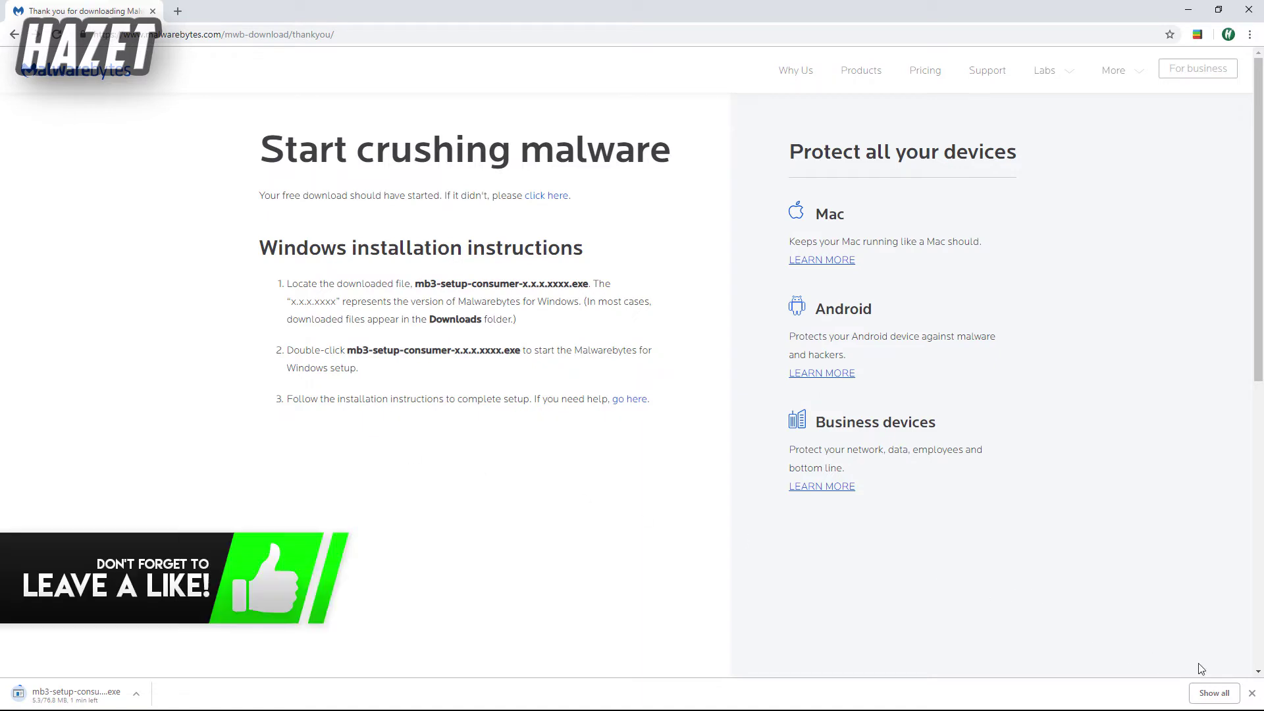
{"action": "left_click", "coordinate": [1213, 693]}
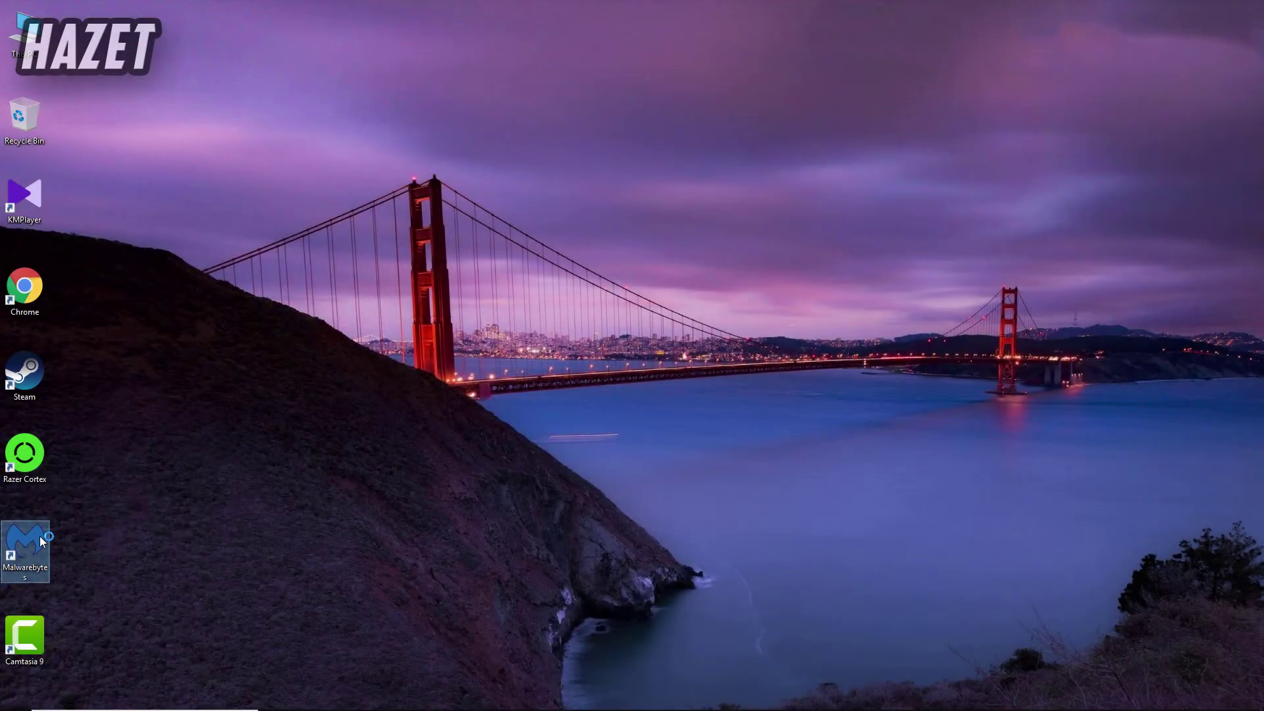
Launch Malwarebytes from the desktop shortcut and confirm its updates are current.
{"action": "double_click", "coordinate": [41, 540]}
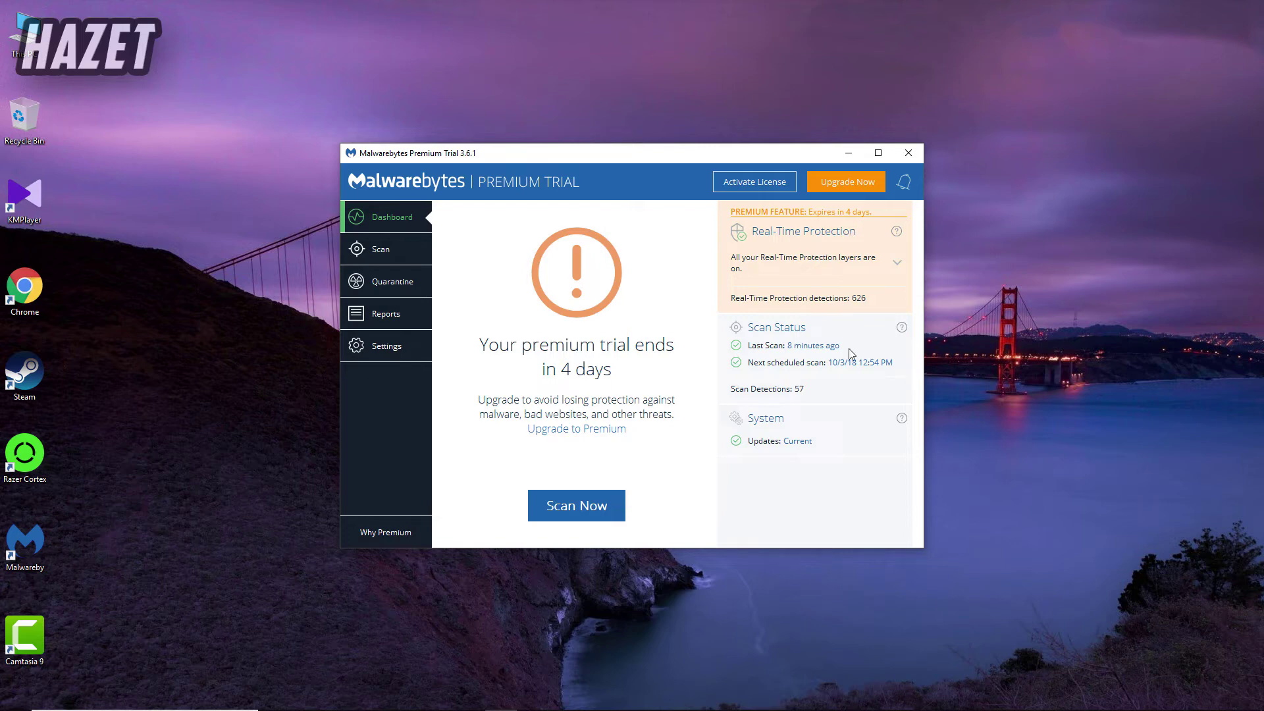
{"action": "left_click", "coordinate": [790, 445]}
Choose the Custom Scan method and bring up its configuration page.
{"action": "left_click", "coordinate": [382, 248]}
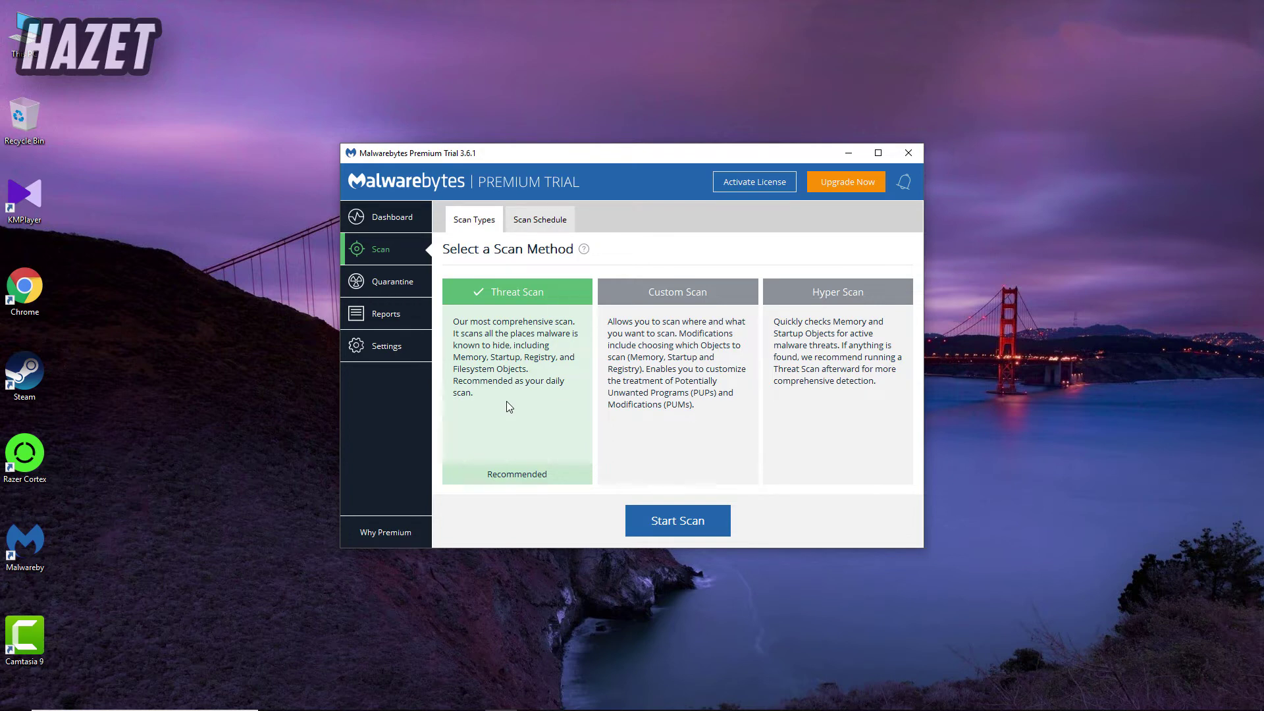
{"action": "left_click", "coordinate": [684, 418]}
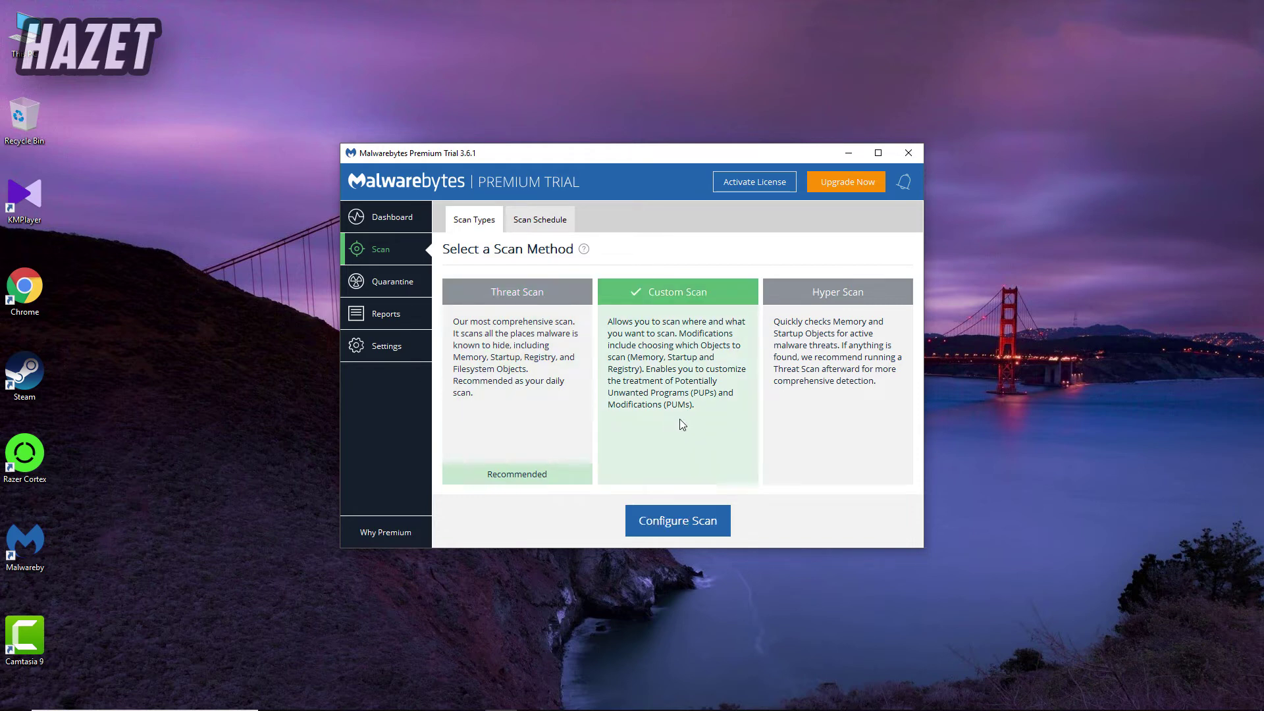
{"action": "left_click", "coordinate": [674, 521]}
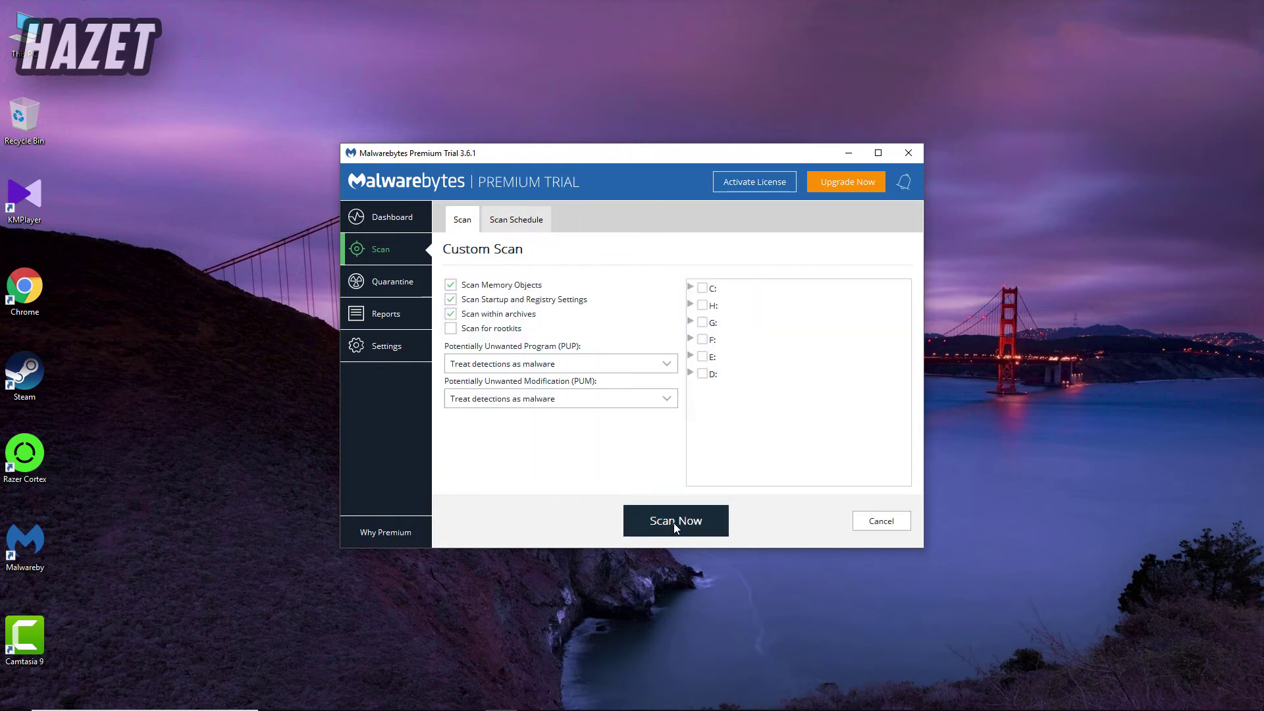
Tick all drives, enable rootkit scanning, disable startup/registry scanning, then discard the settings with Cancel.
{"action": "left_click", "coordinate": [702, 287]}
{"action": "left_click", "coordinate": [702, 322]}
{"action": "left_click", "coordinate": [702, 356]}
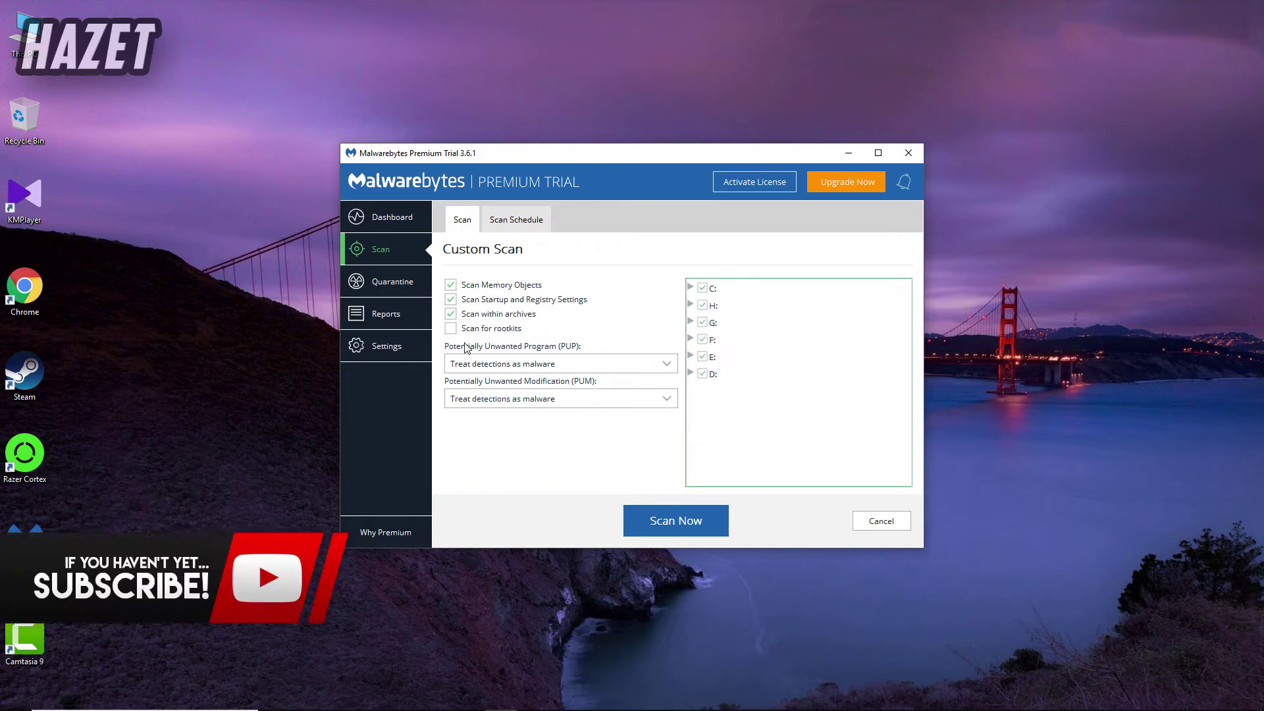
{"action": "left_click", "coordinate": [450, 329]}
{"action": "left_click", "coordinate": [450, 301]}
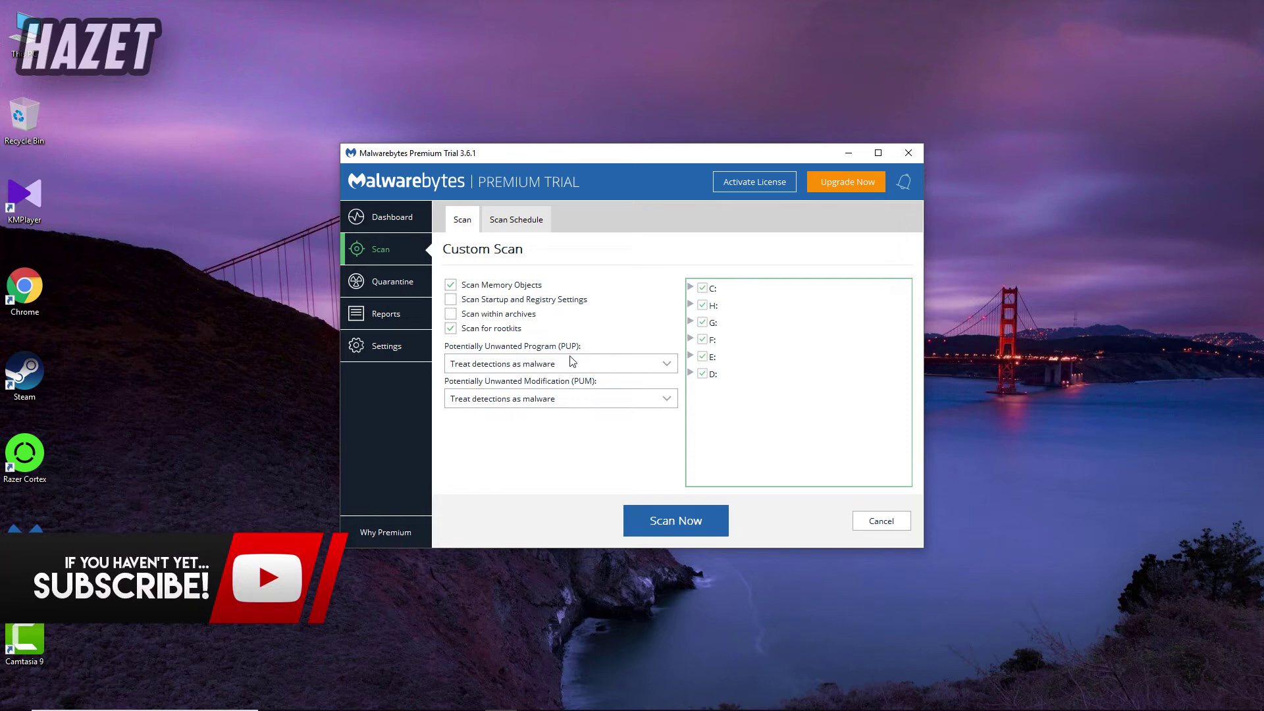
{"action": "left_click", "coordinate": [881, 521]}
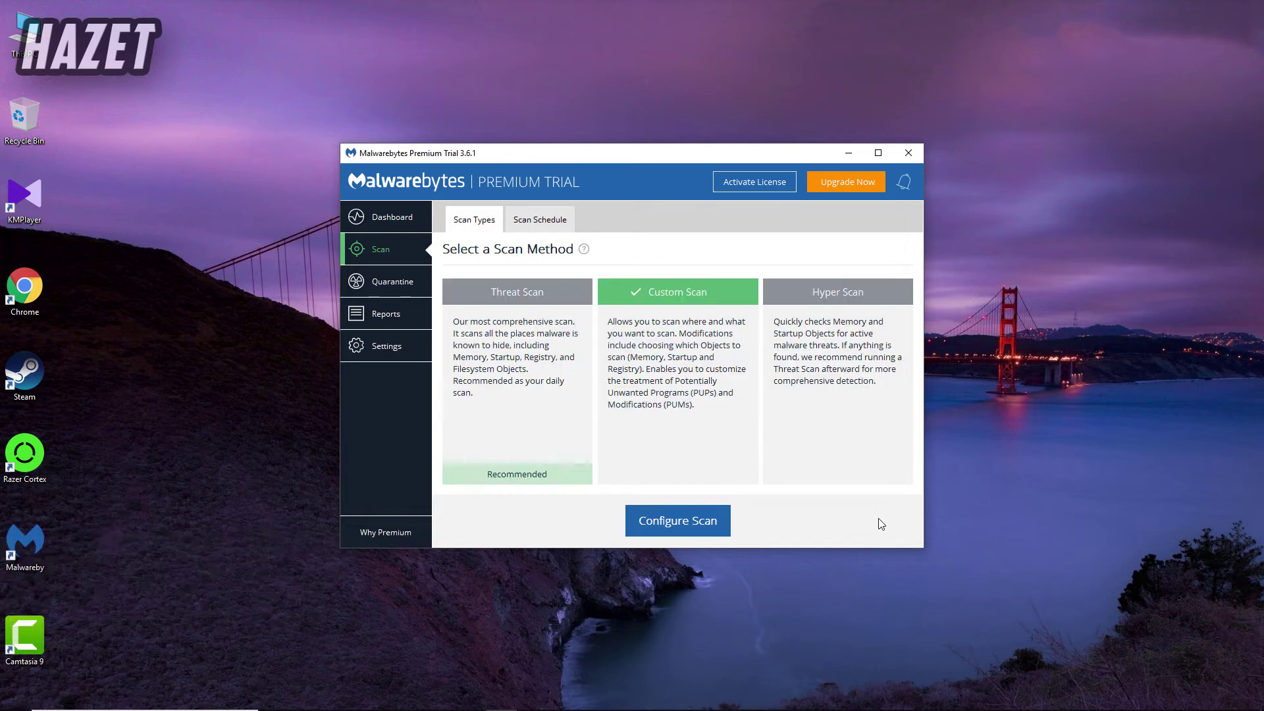
Switch from Hyper Scan to Threat Scan and run it, finding two Trojan.AdLoad files.
{"action": "left_click", "coordinate": [849, 429]}
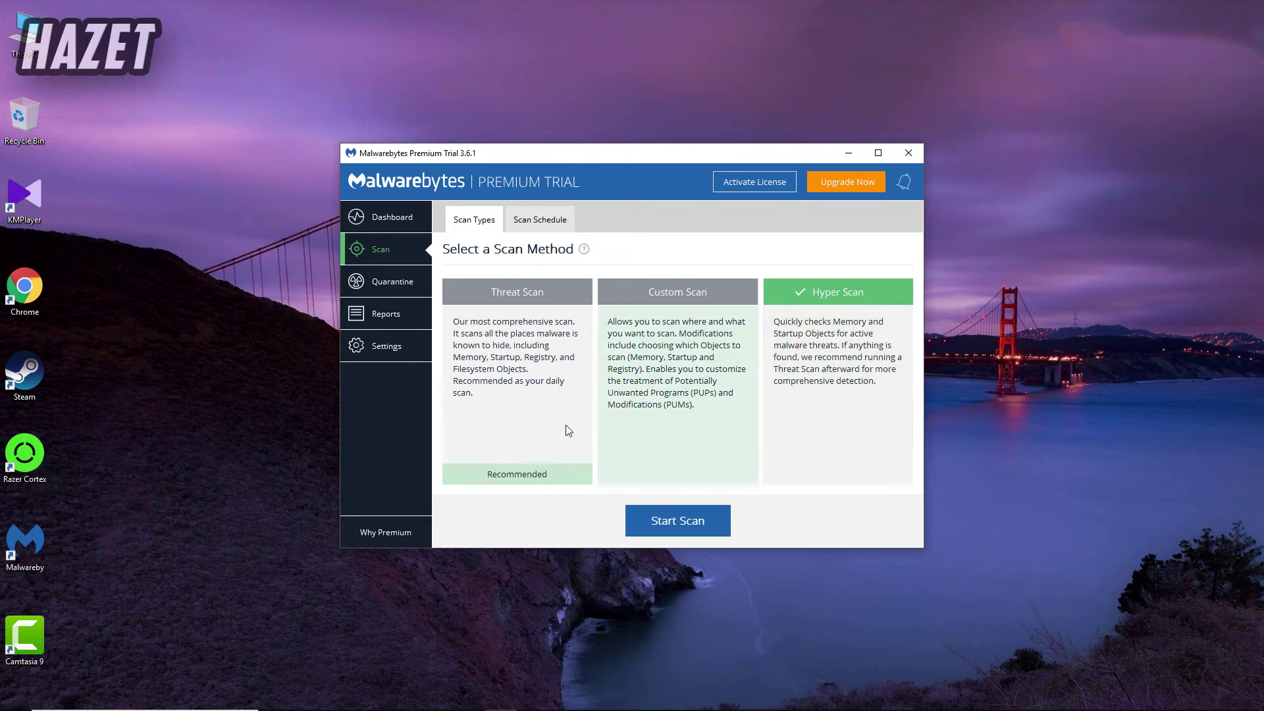
{"action": "left_click", "coordinate": [507, 406]}
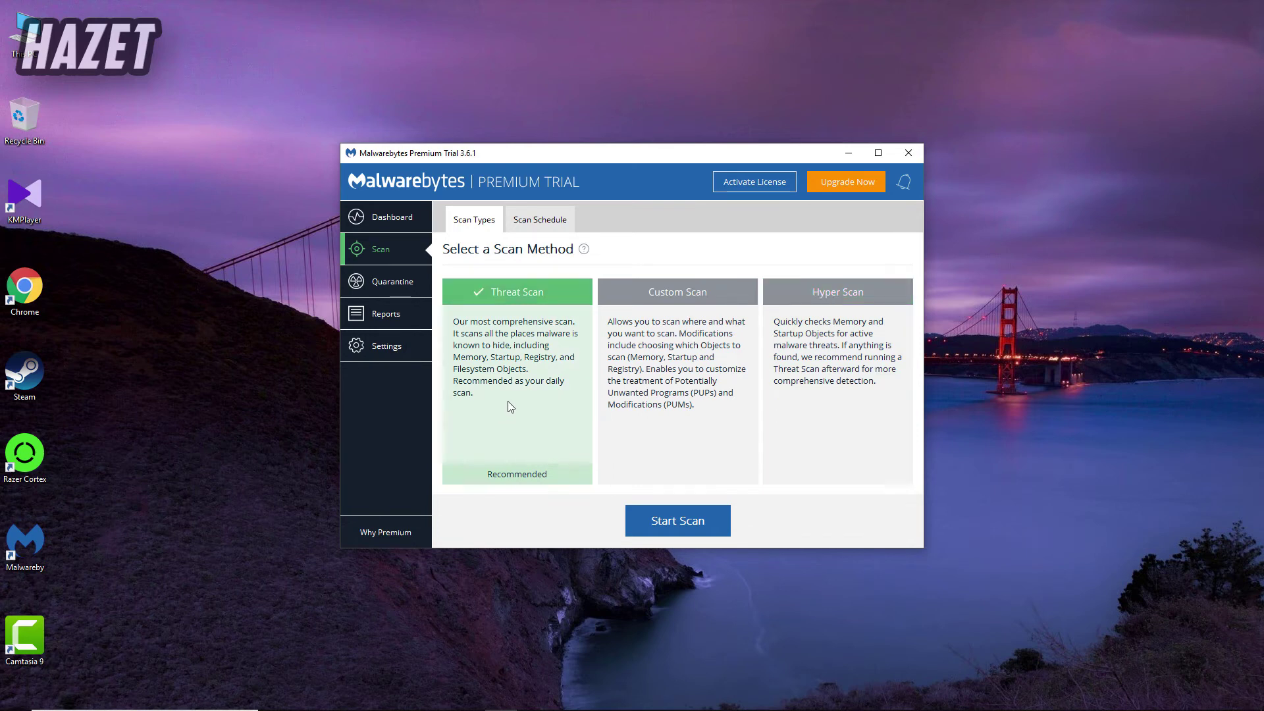
{"action": "left_click", "coordinate": [687, 521]}
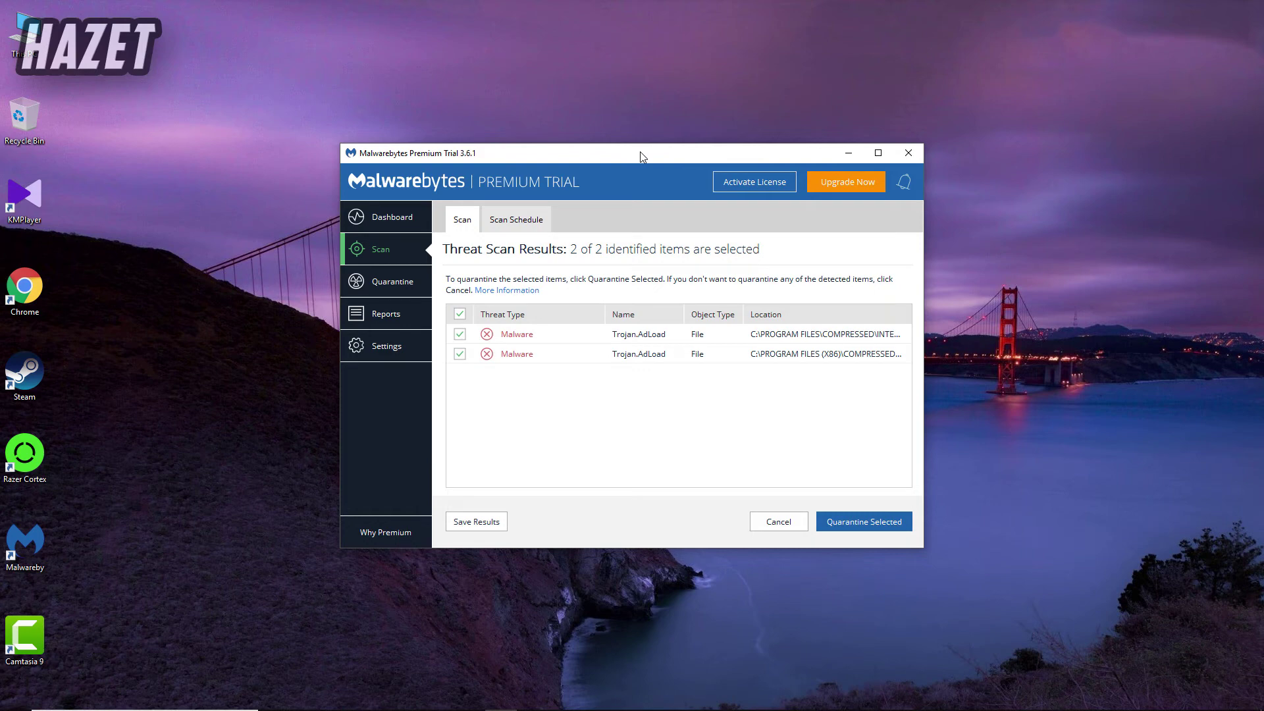
Quarantine both Trojan.AdLoad threats, then select all quarantined items and permanently delete them.
{"action": "left_click", "coordinate": [859, 523]}
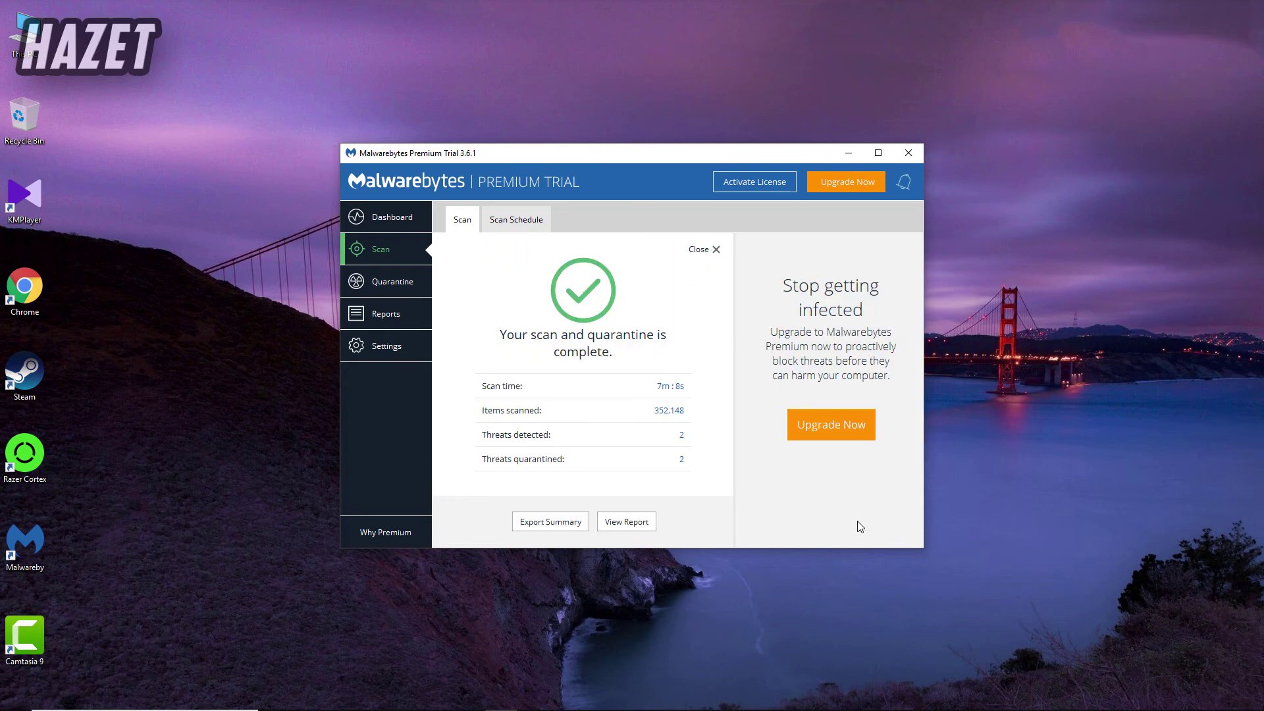
{"action": "left_click", "coordinate": [422, 287]}
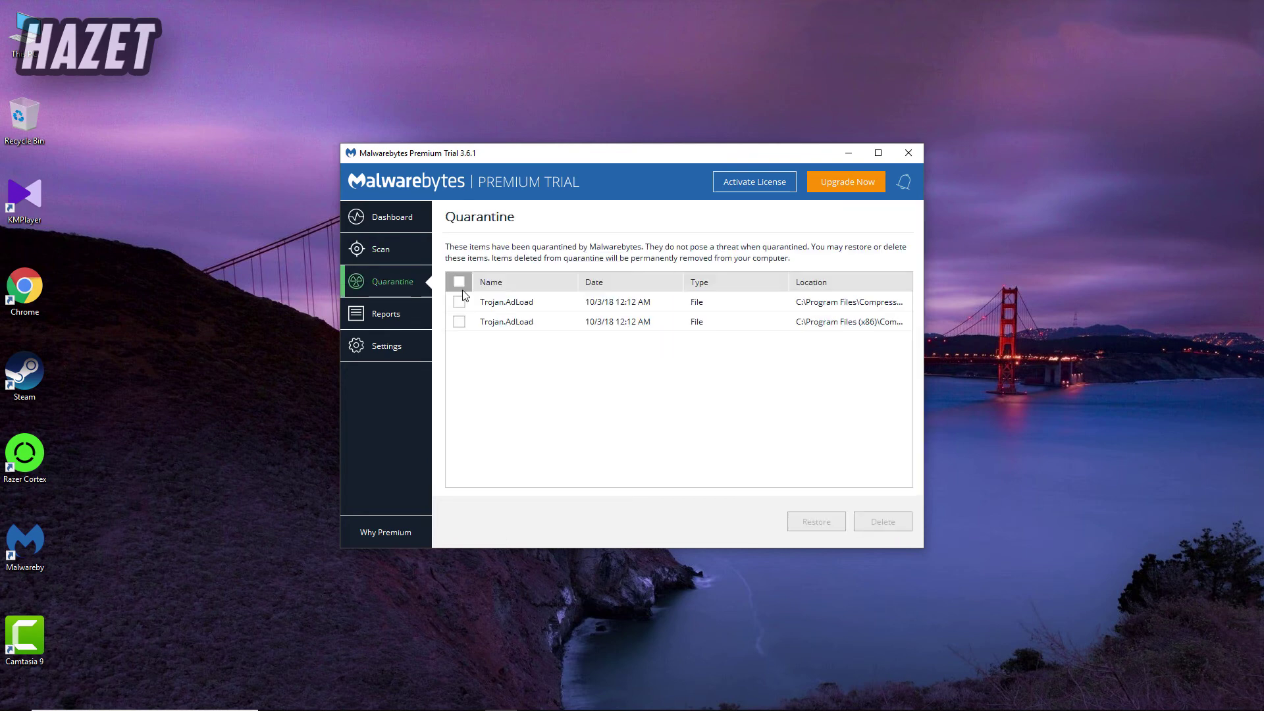
{"action": "left_click", "coordinate": [459, 283]}
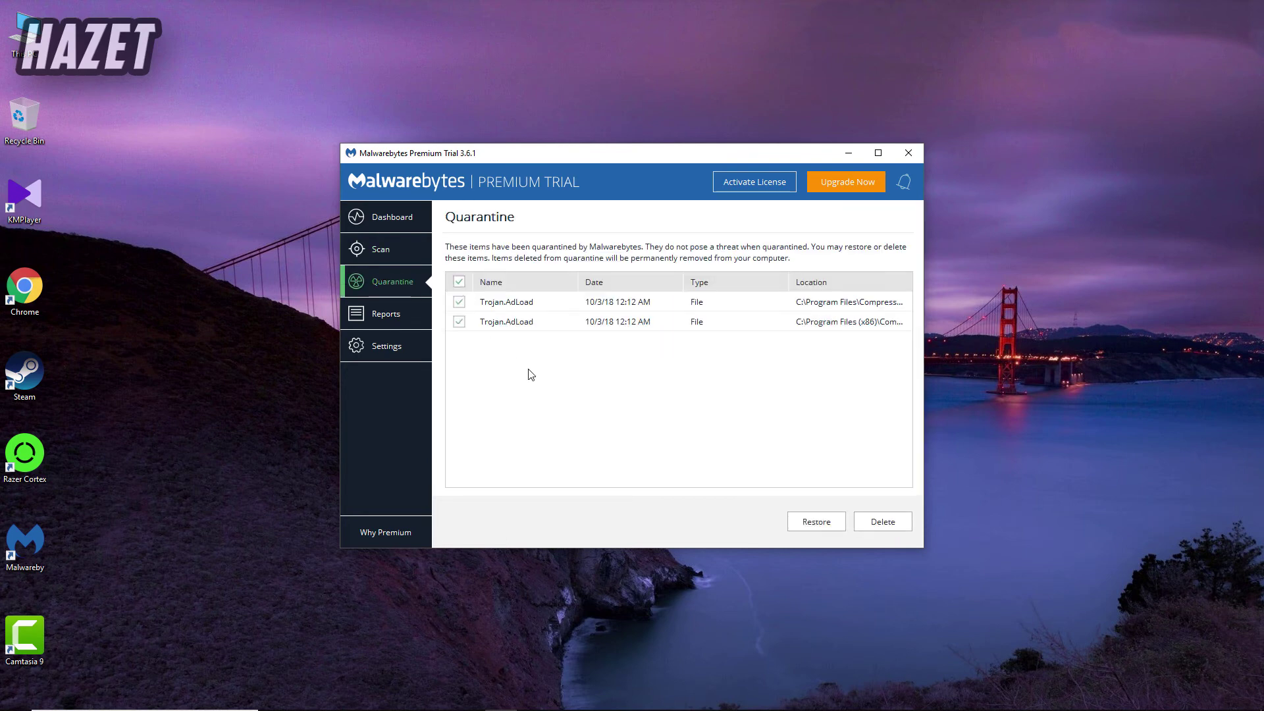
{"action": "left_click", "coordinate": [896, 522]}
{"action": "left_click", "coordinate": [655, 371]}
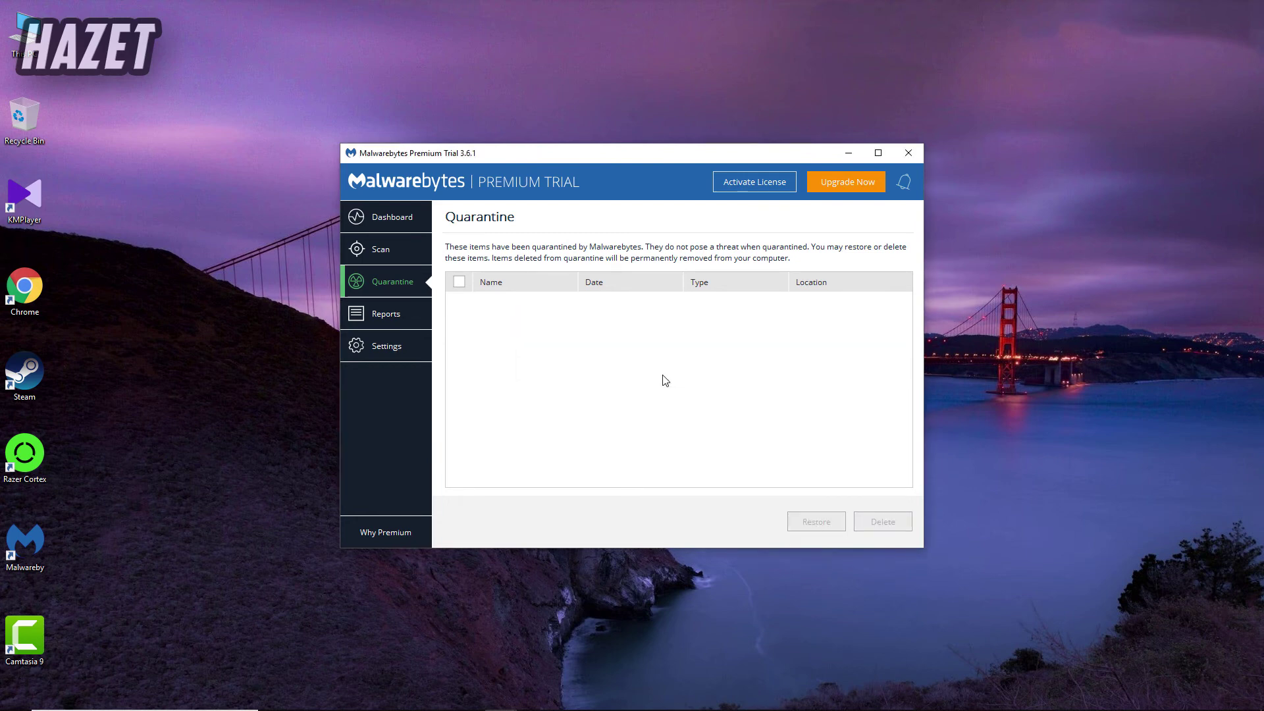
Return to the dashboard and start a Custom Scan via Configure Scan > Scan Now.
{"action": "left_click", "coordinate": [423, 253]}
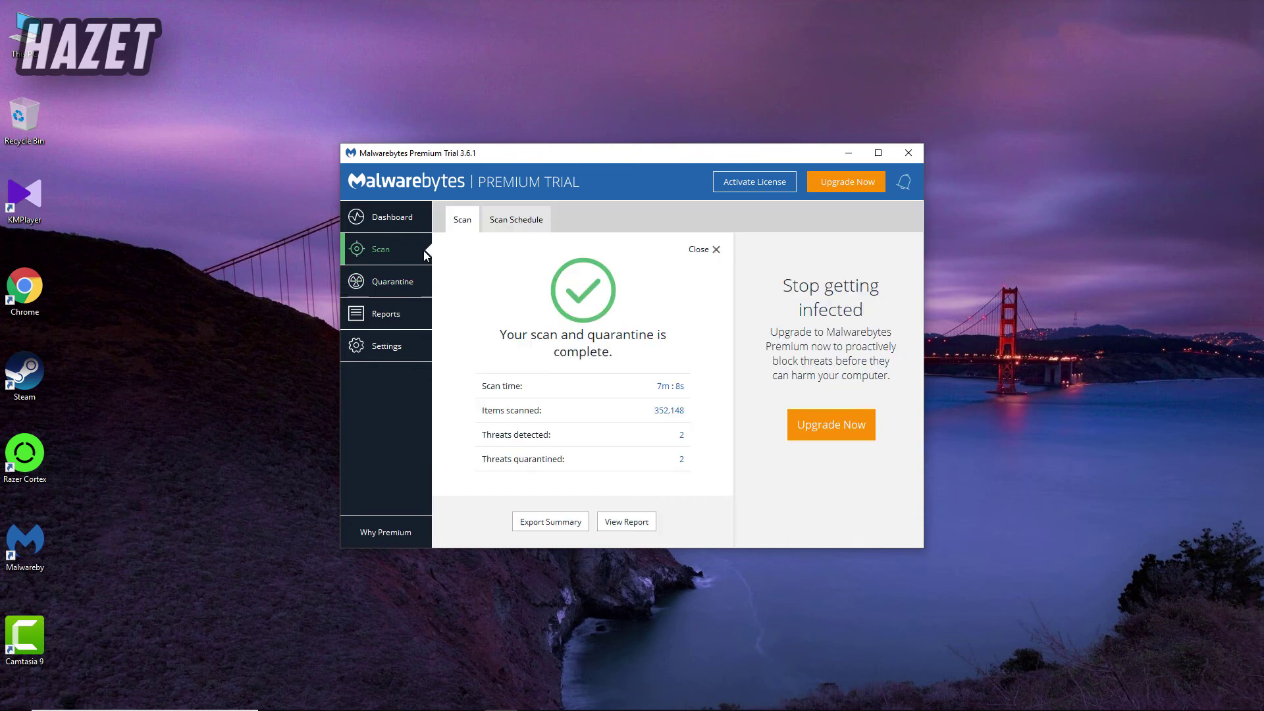
{"action": "left_click", "coordinate": [716, 256]}
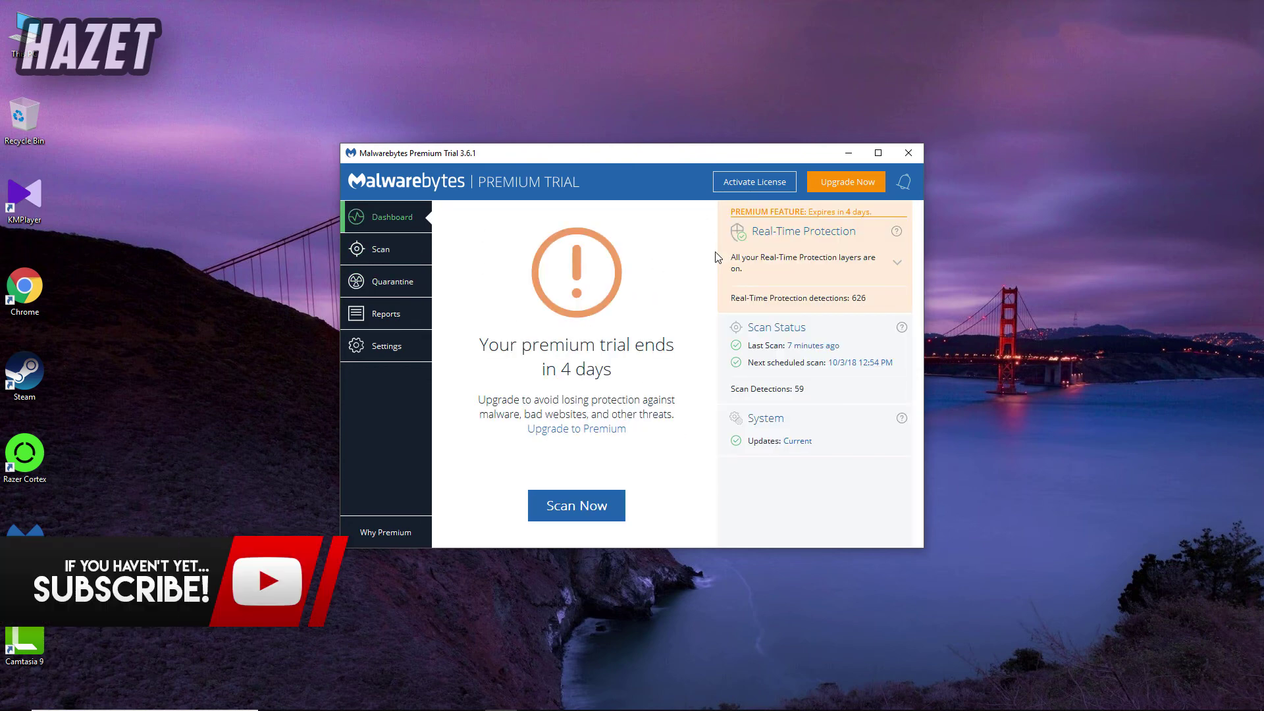
{"action": "left_click", "coordinate": [424, 247]}
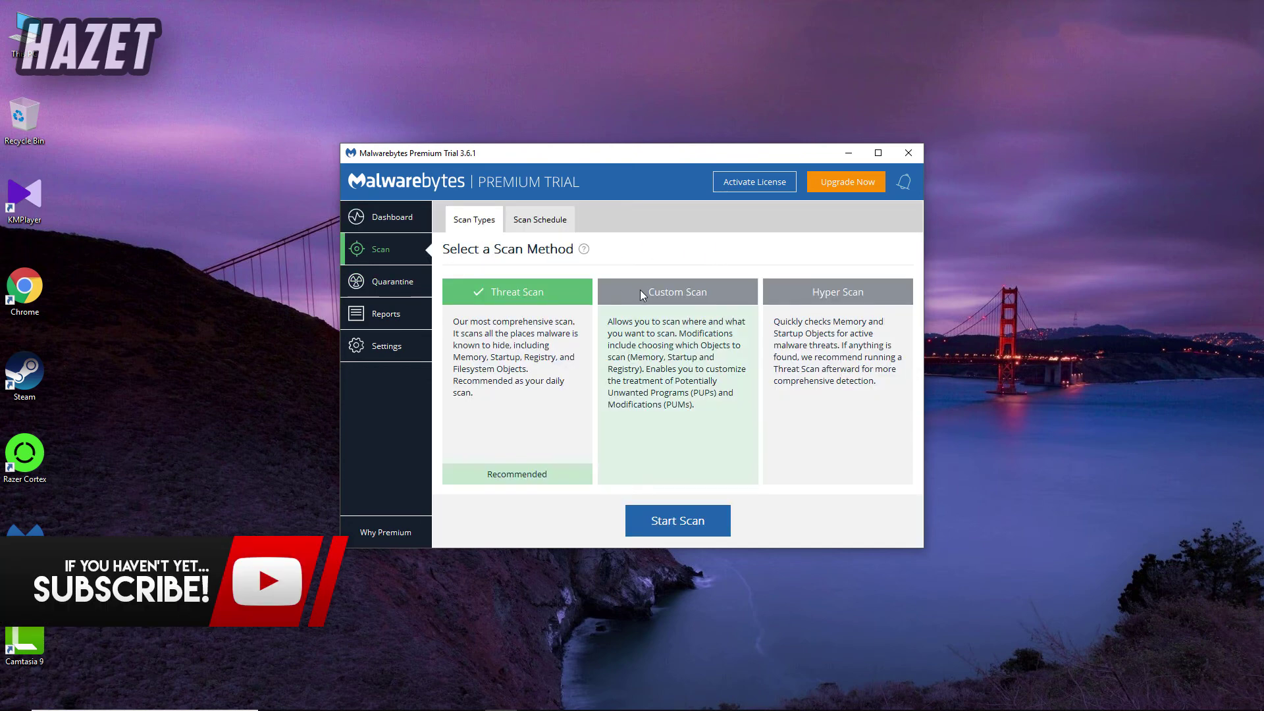
{"action": "left_click", "coordinate": [652, 337]}
{"action": "left_click", "coordinate": [707, 526]}
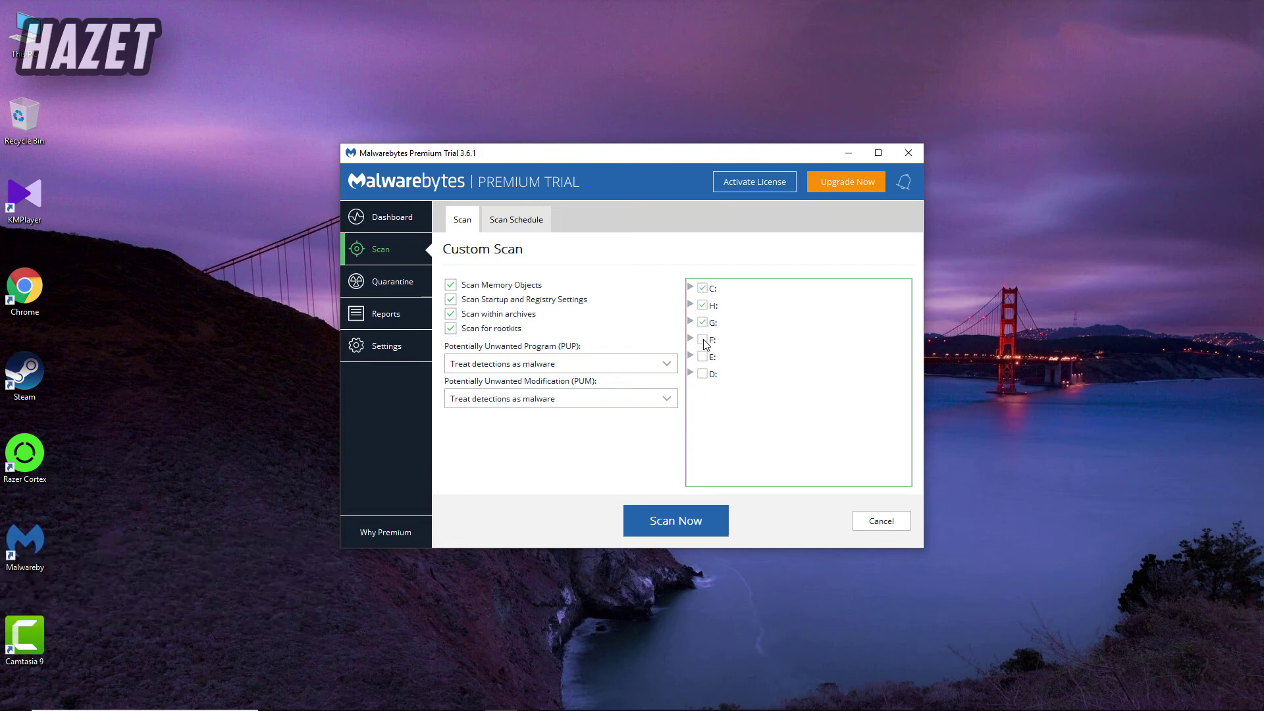
{"action": "left_click", "coordinate": [693, 520]}
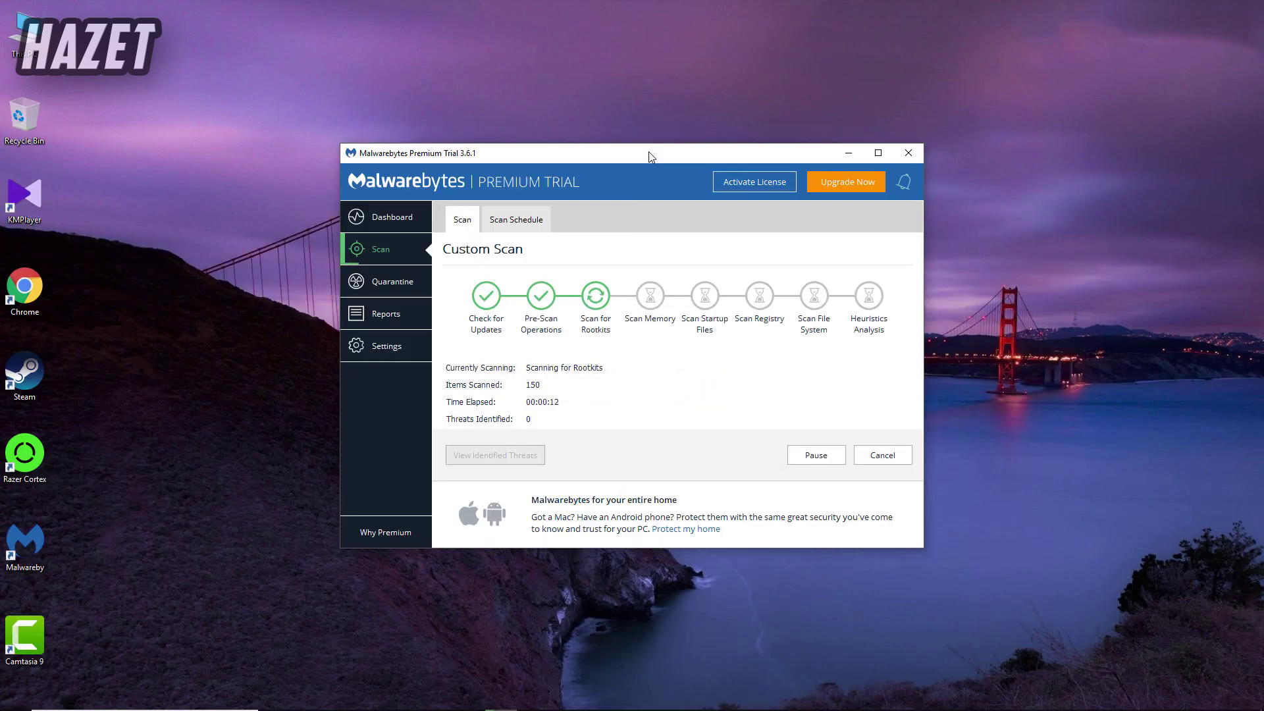
Cancel the running scan, confirm, and close Malwarebytes to the desktop.
{"action": "left_click", "coordinate": [881, 455]}
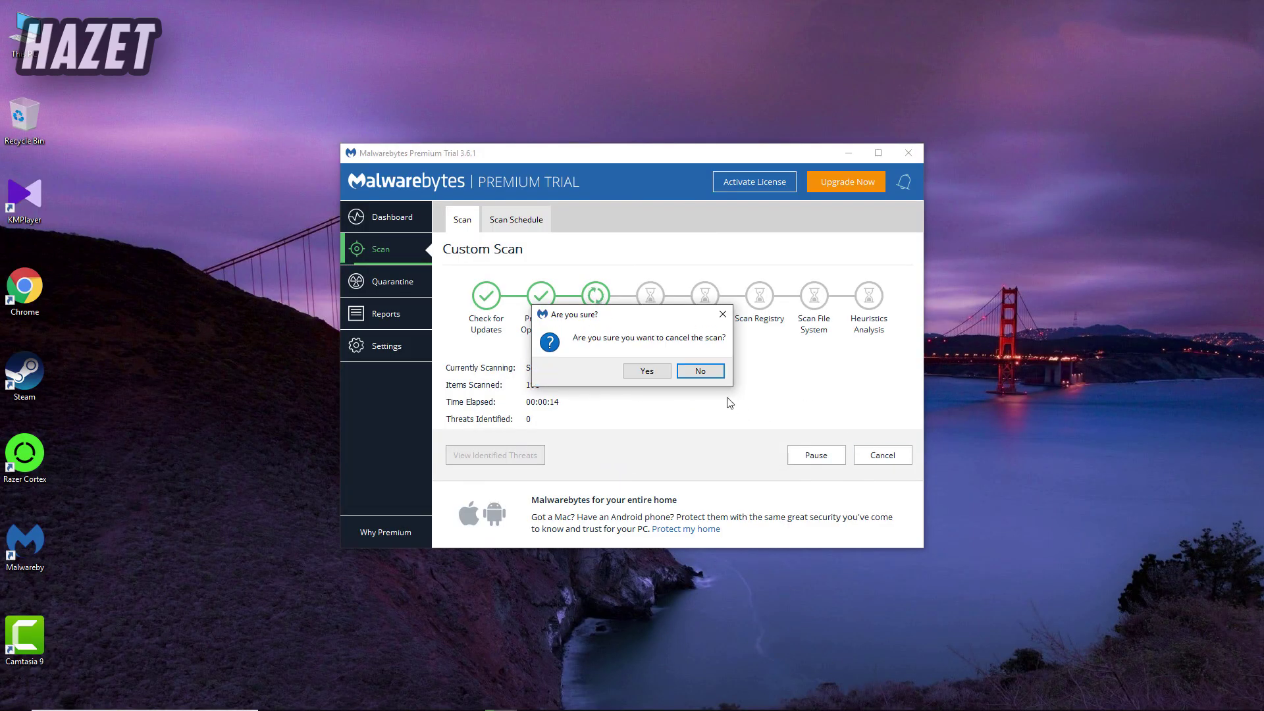
{"action": "left_click", "coordinate": [646, 370]}
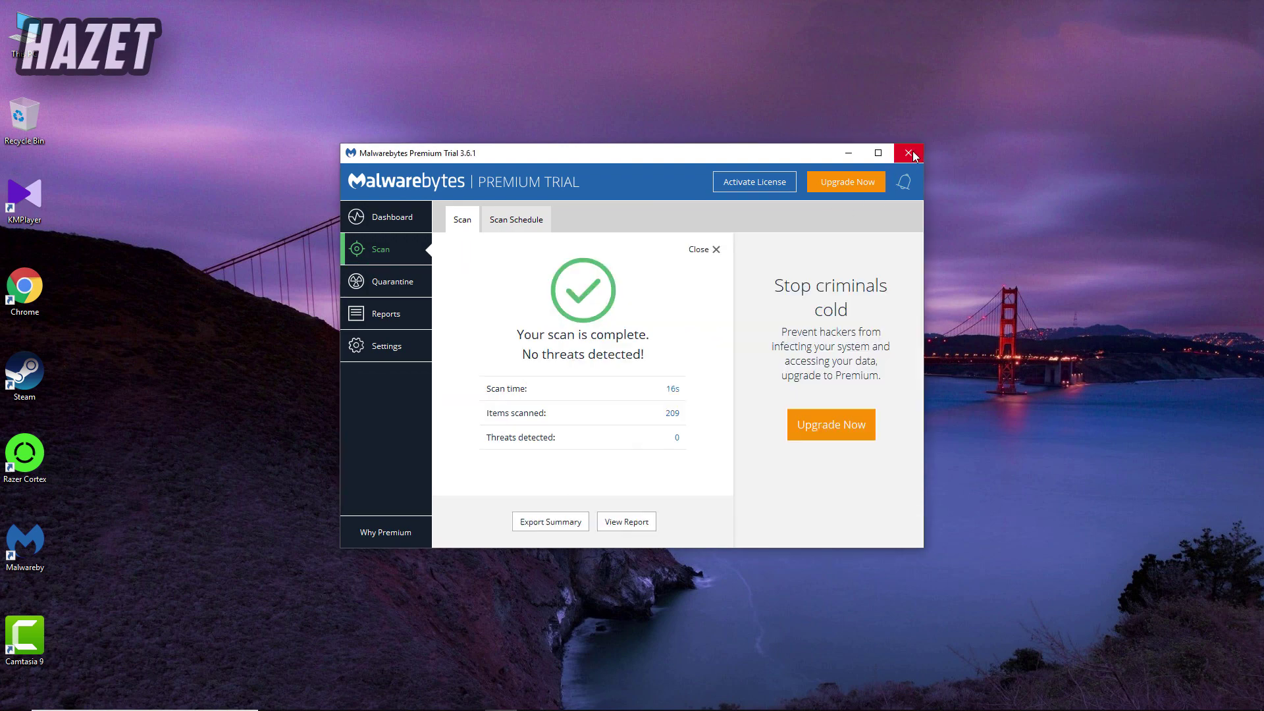
{"action": "left_click", "coordinate": [910, 154]}
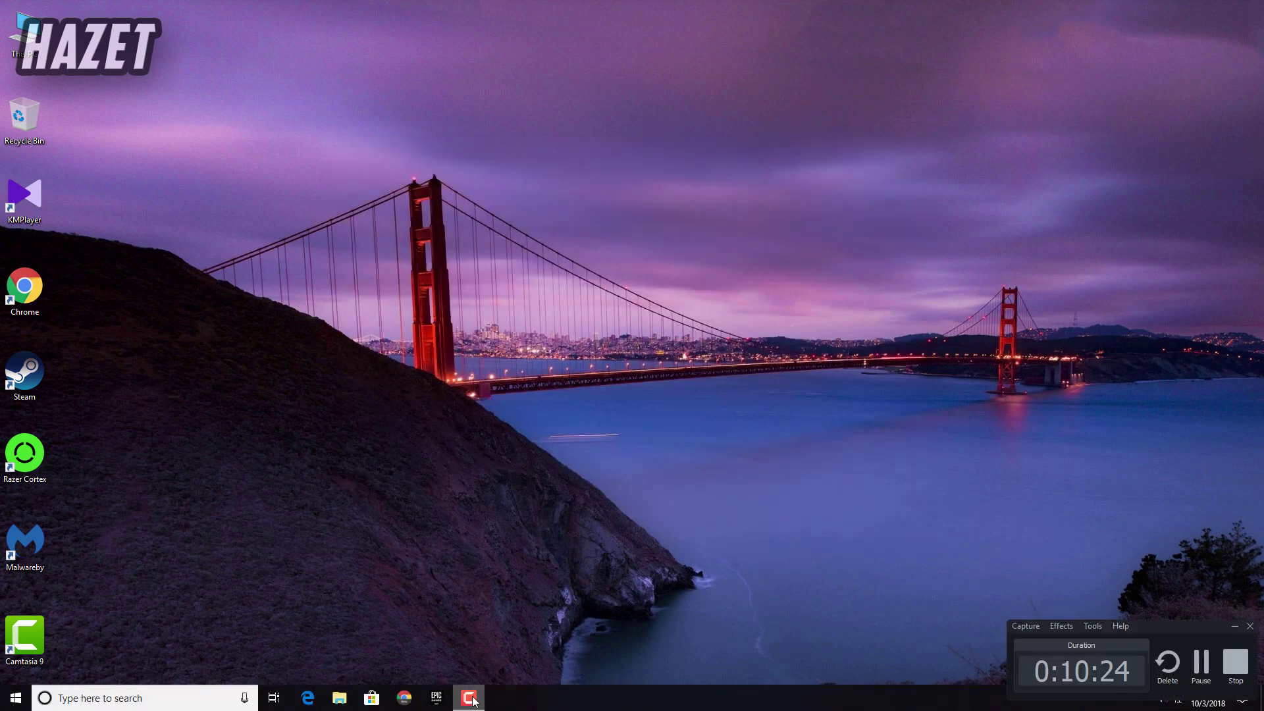